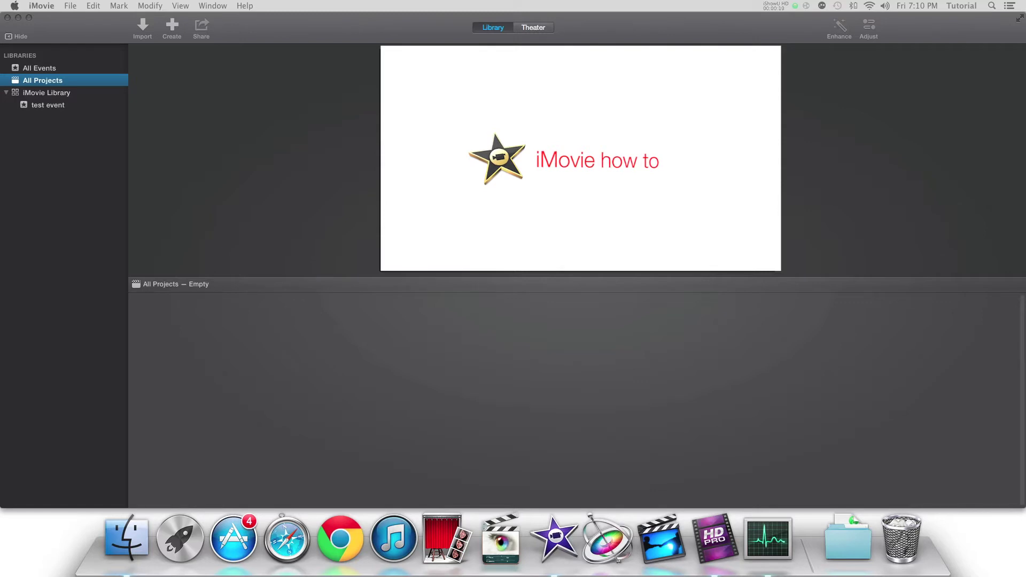
Step: Open the Import Media window from iMovie's File menu, listing the Desktop screenshots
left_click(200, 219)
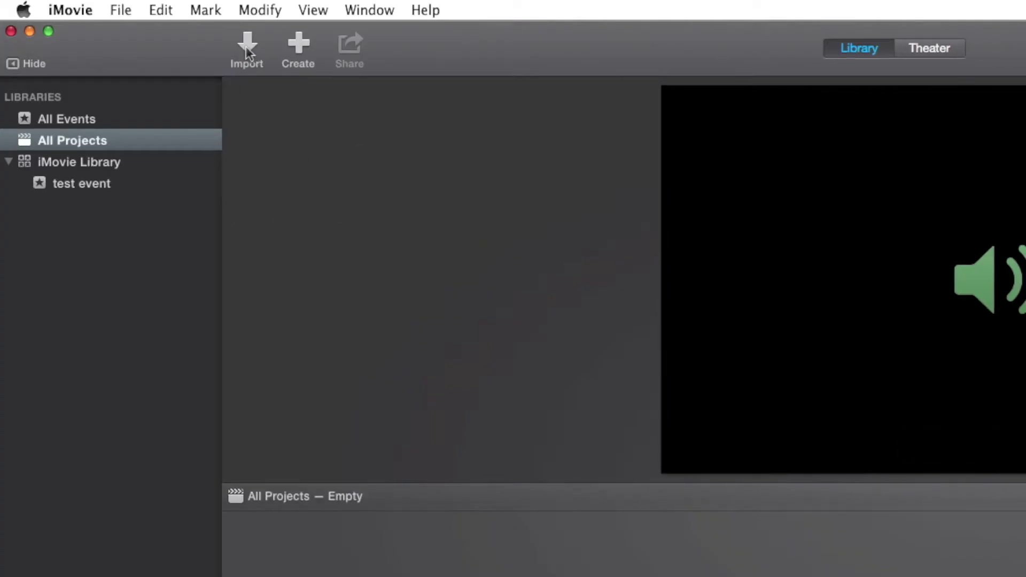
left_click(120, 9)
Step: Select all files in tutorial > Public > iMovie Sample and import them into 'test event'
left_click(161, 96)
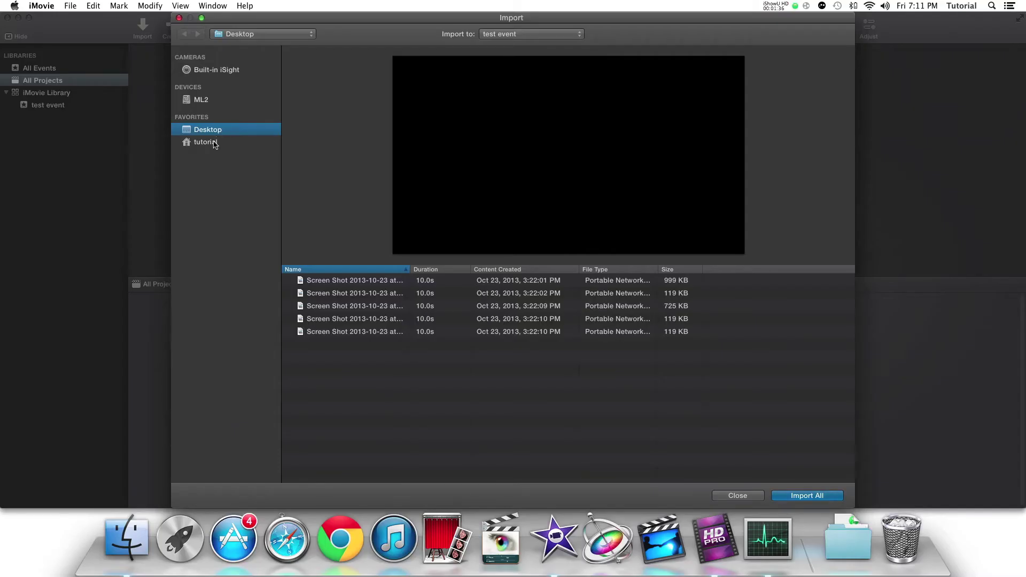
left_click(213, 143)
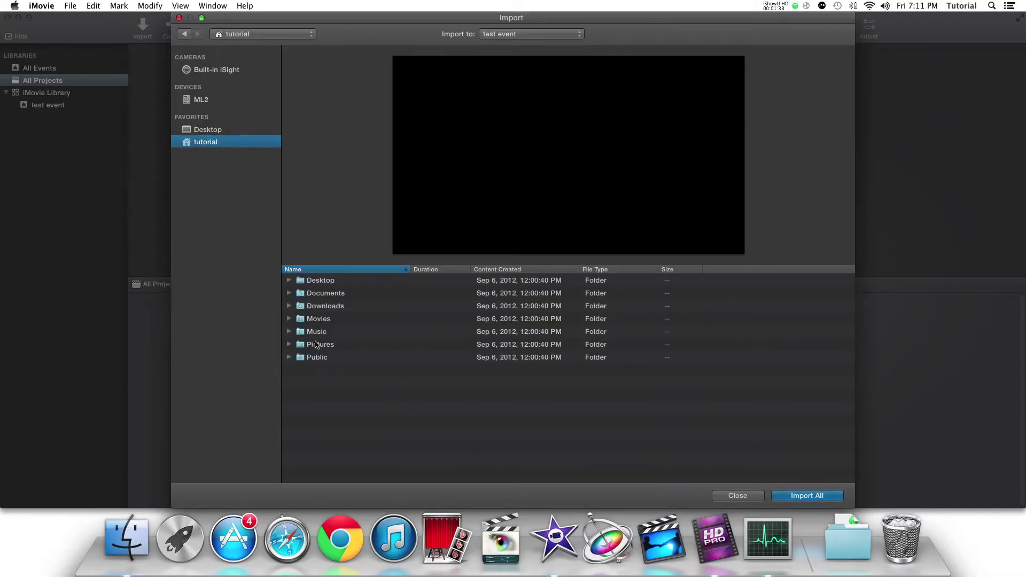
double_click(323, 358)
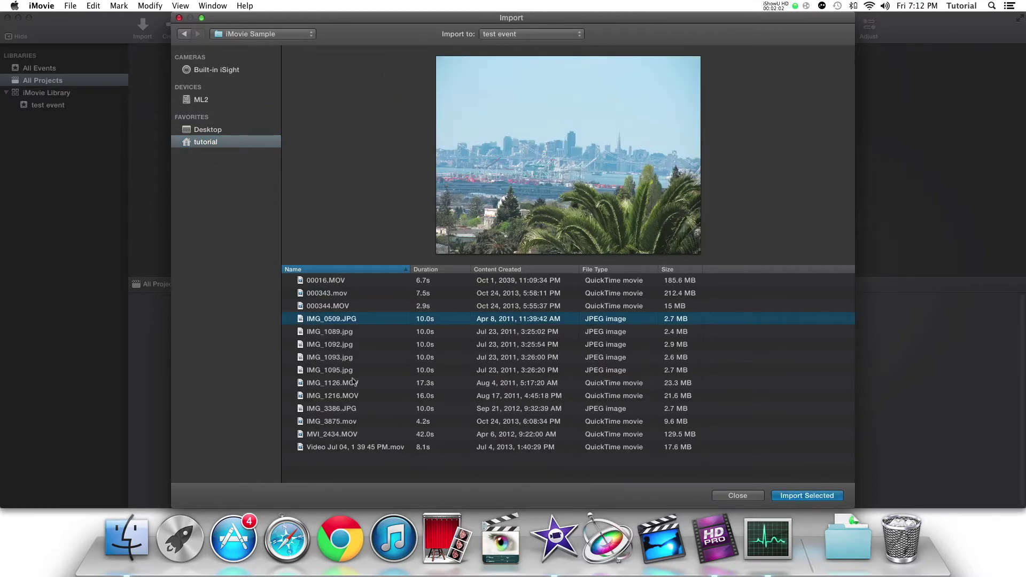
left_click(352, 397)
left_click(354, 383)
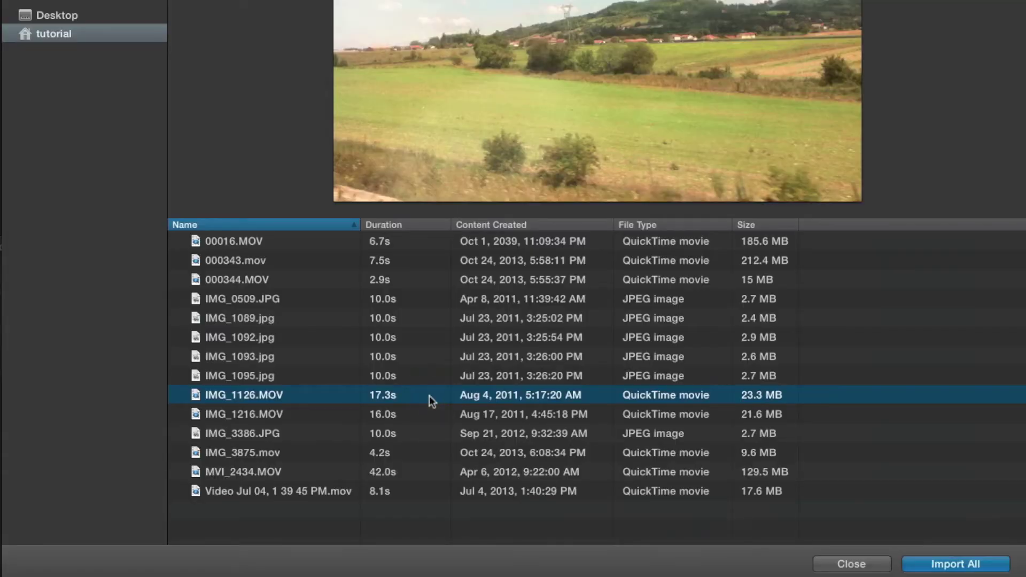
key("super+a")
left_click(935, 569)
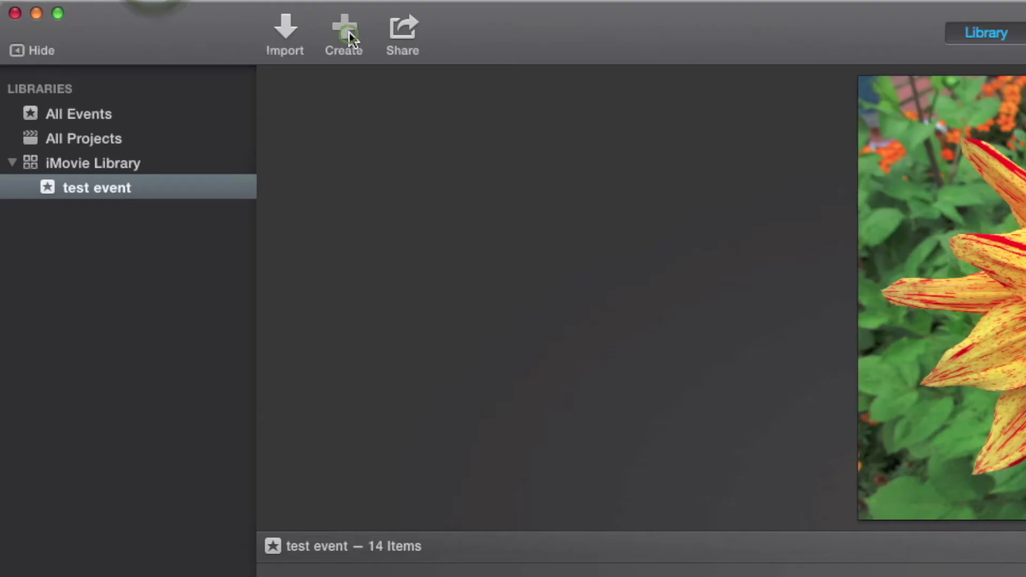
Step: Create a new movie project, 'New iMovie Demo', using No Theme
left_click(174, 28)
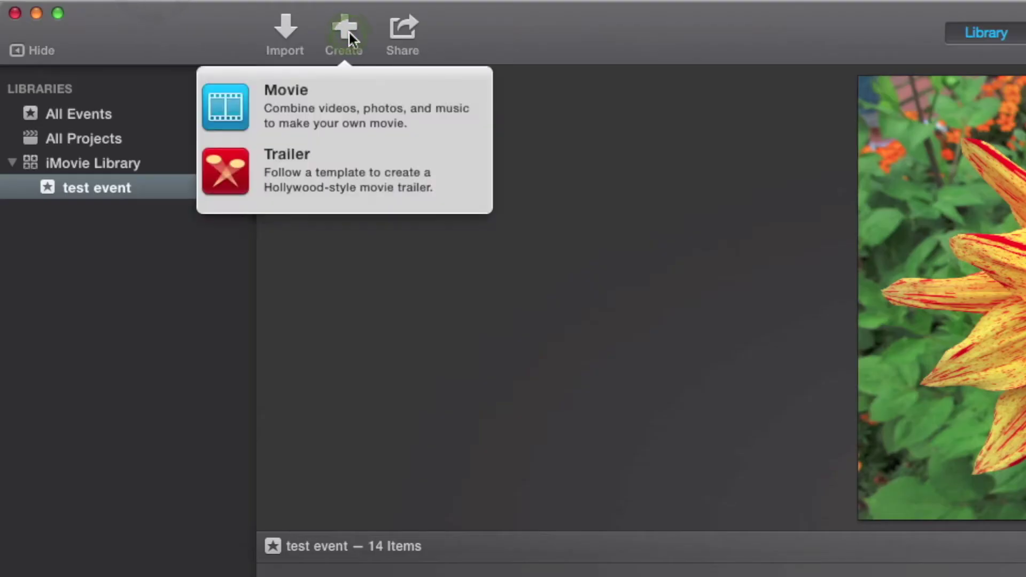
left_click(334, 113)
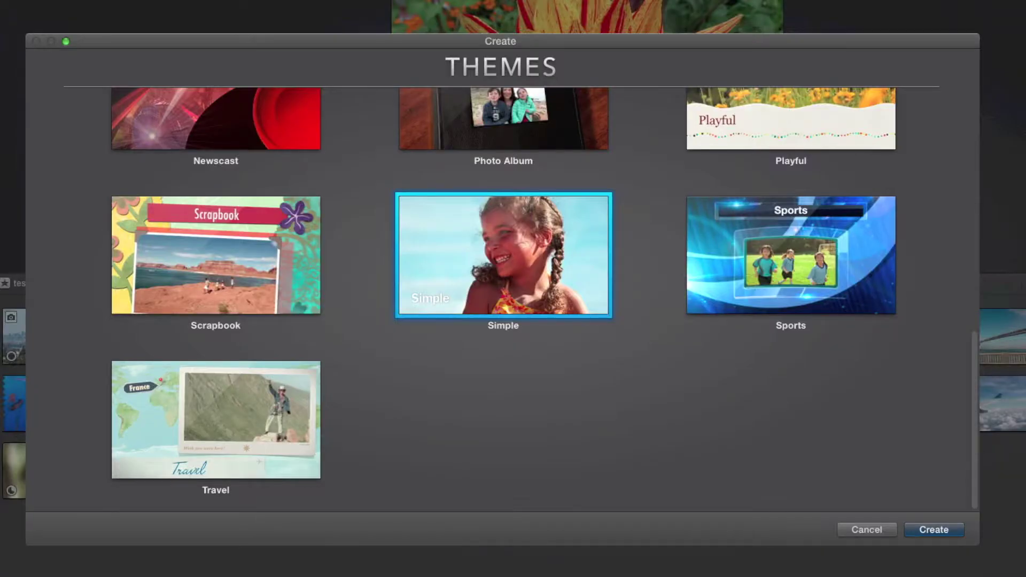
left_click(976, 357)
left_click_drag(976, 260, 975, 92)
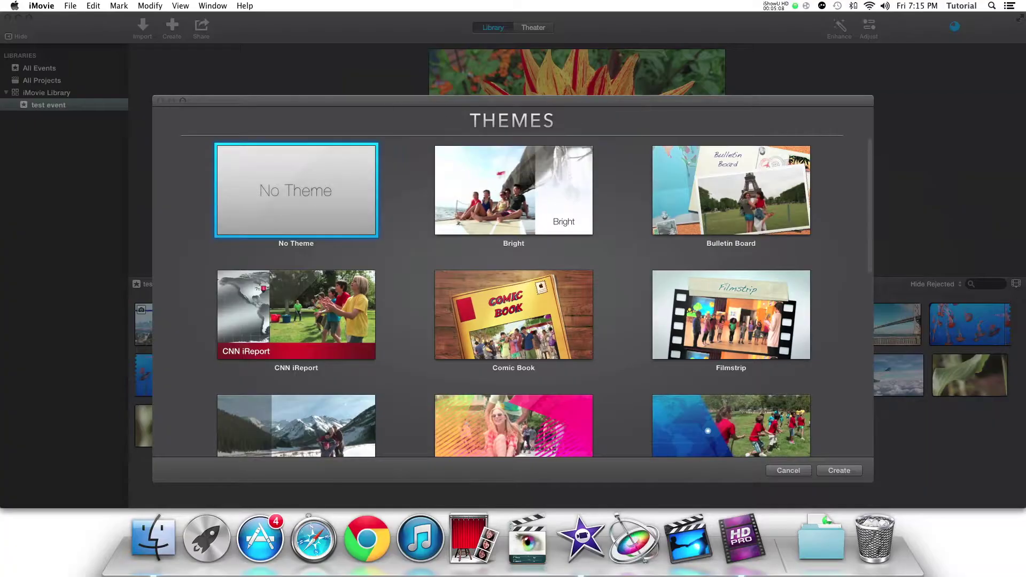
key("Escape")
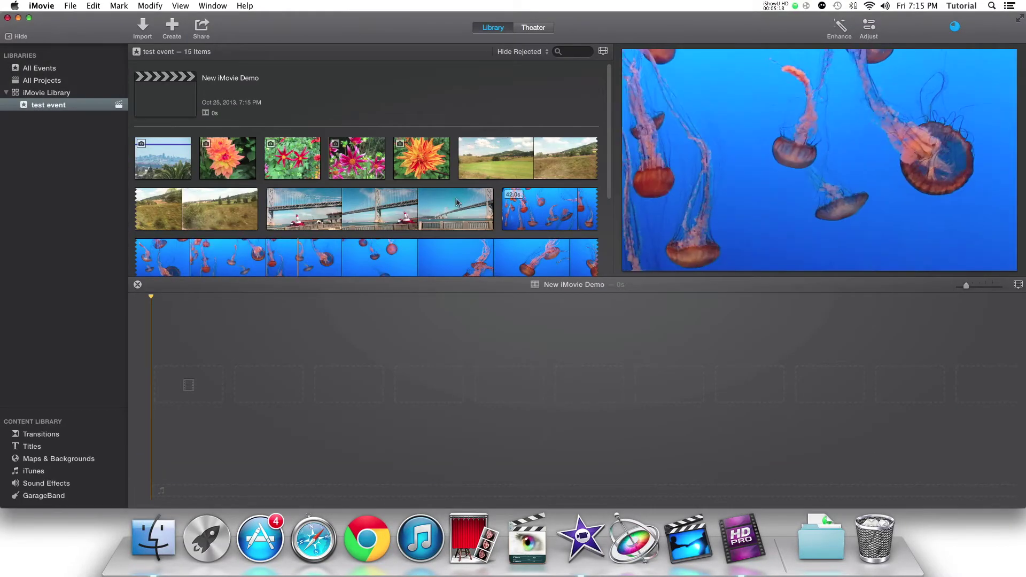
Step: Place the orange flower clip on the empty timeline and mark a range in the jellyfish clip
scroll(580, 106, "down", 3)
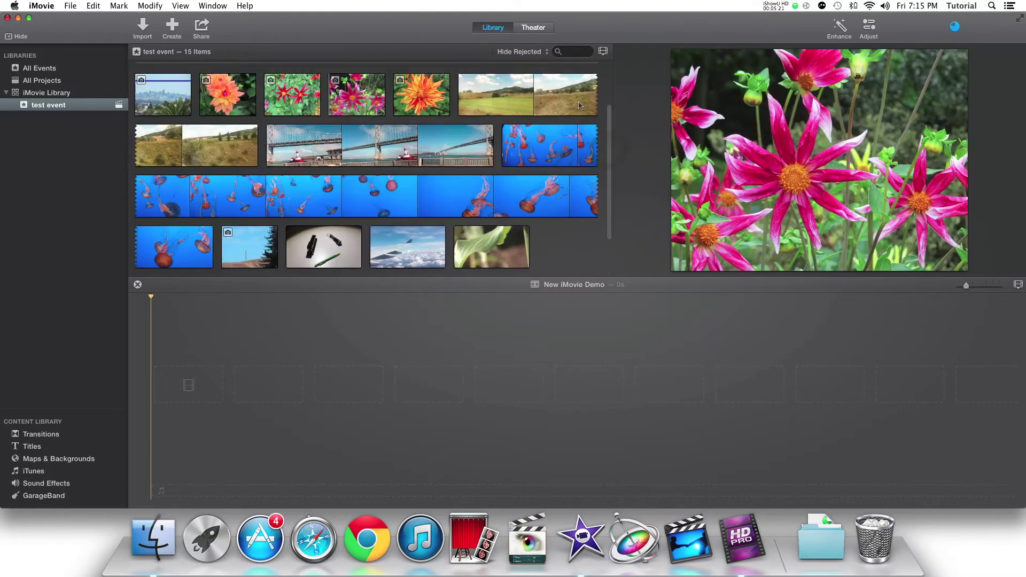
scroll(580, 106, "up", 3)
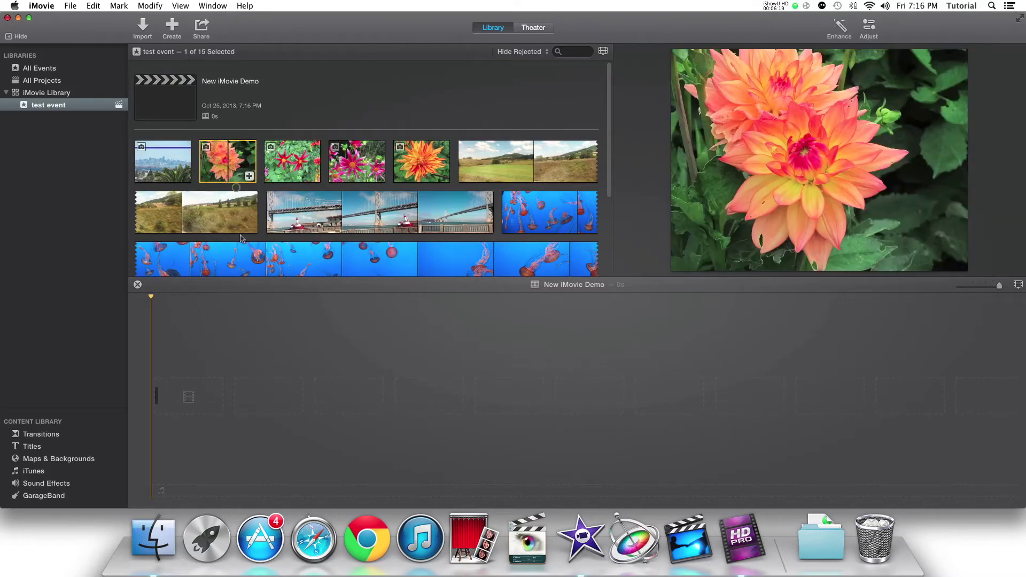
left_click_drag(228, 160, 178, 407)
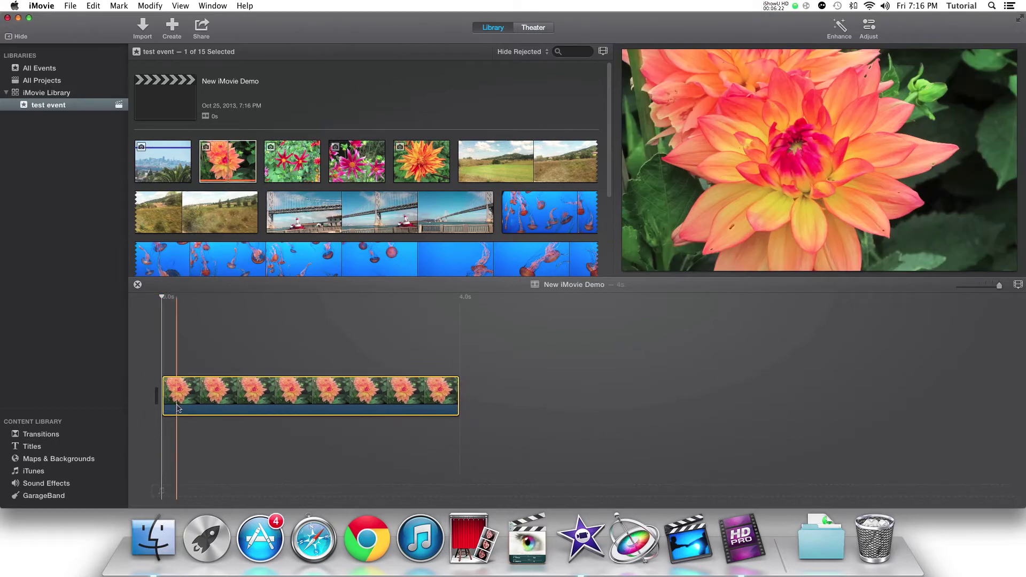
left_click(236, 342)
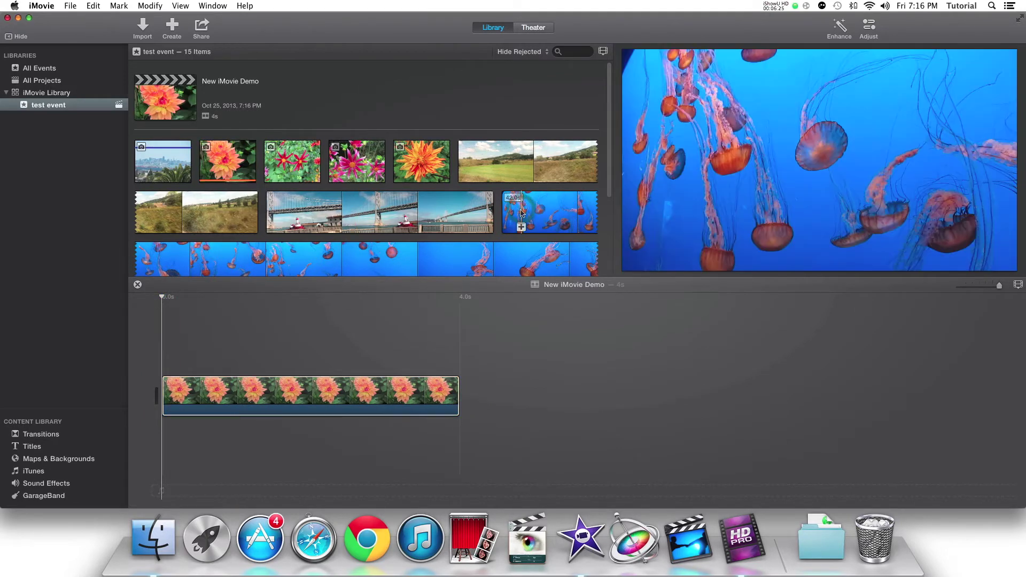
left_click(522, 212)
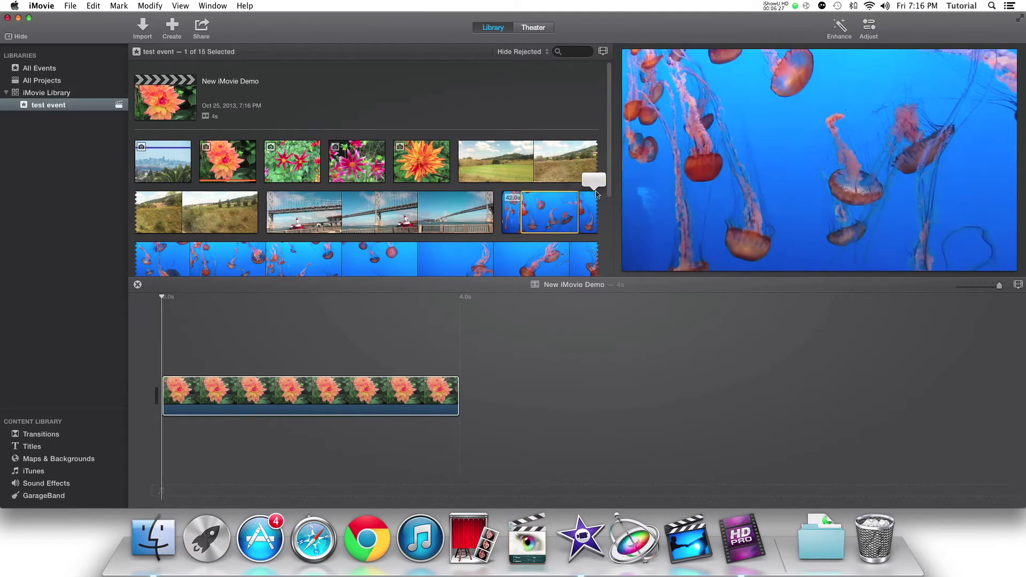
scroll(588, 182, "down", 3)
Step: Append the marked jellyfish range and connect the leaf clip above, sliding it earlier
key("e")
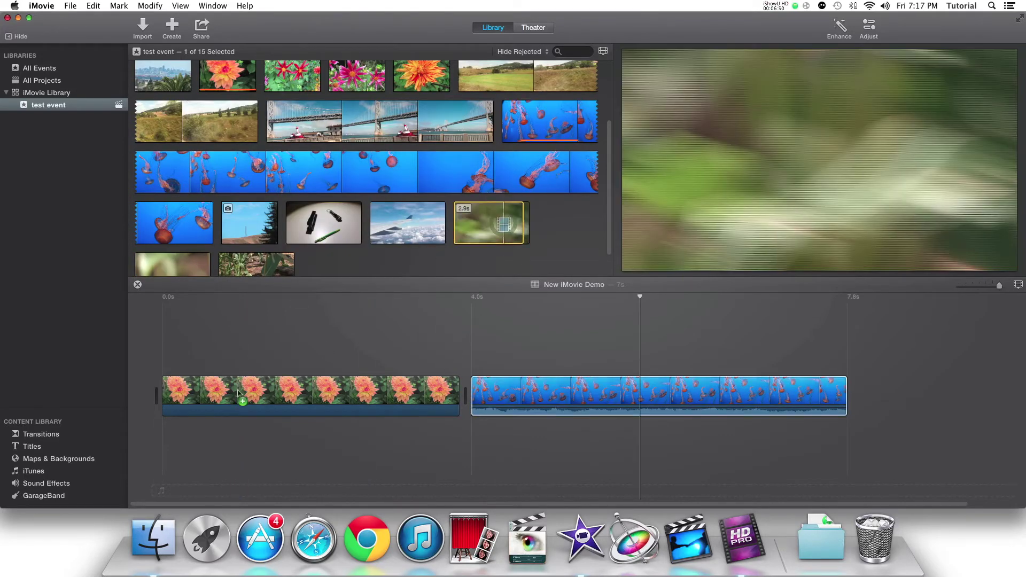
key("q")
left_click_drag(299, 354, 225, 357)
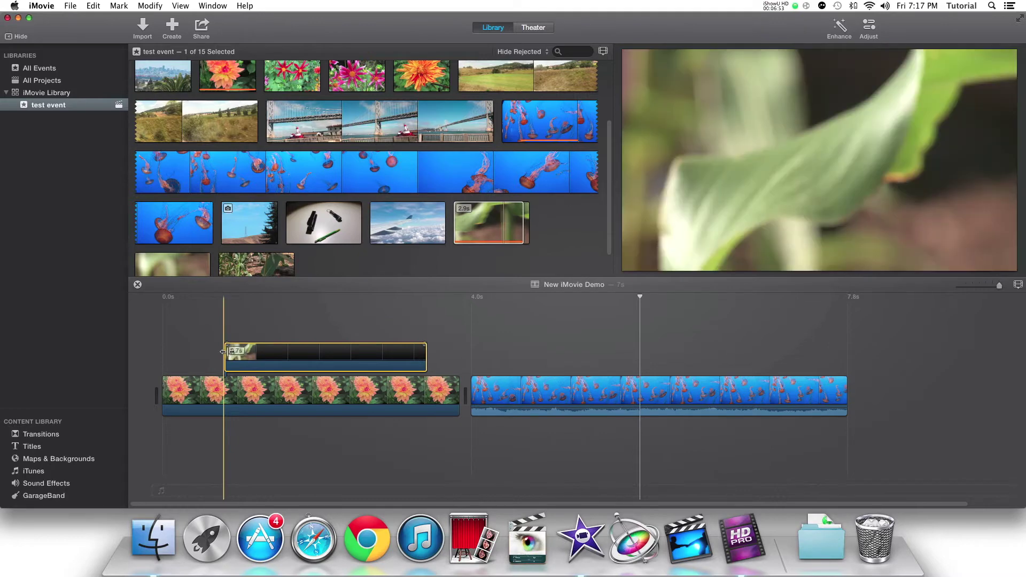
Step: Position the leaf clip over the start of the flower clip and check its 2.7 s length
left_click(255, 325)
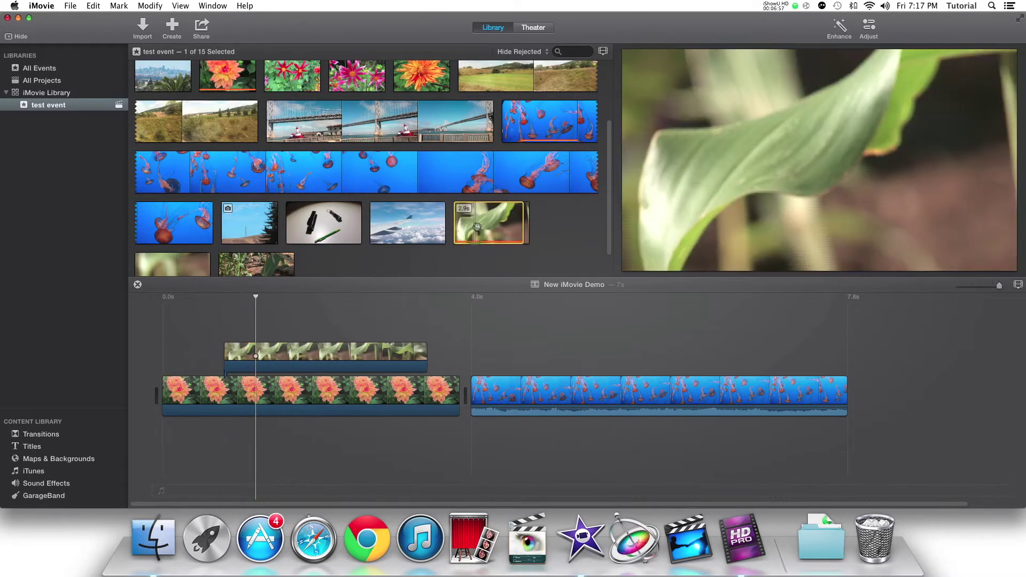
left_click_drag(300, 400, 300, 396)
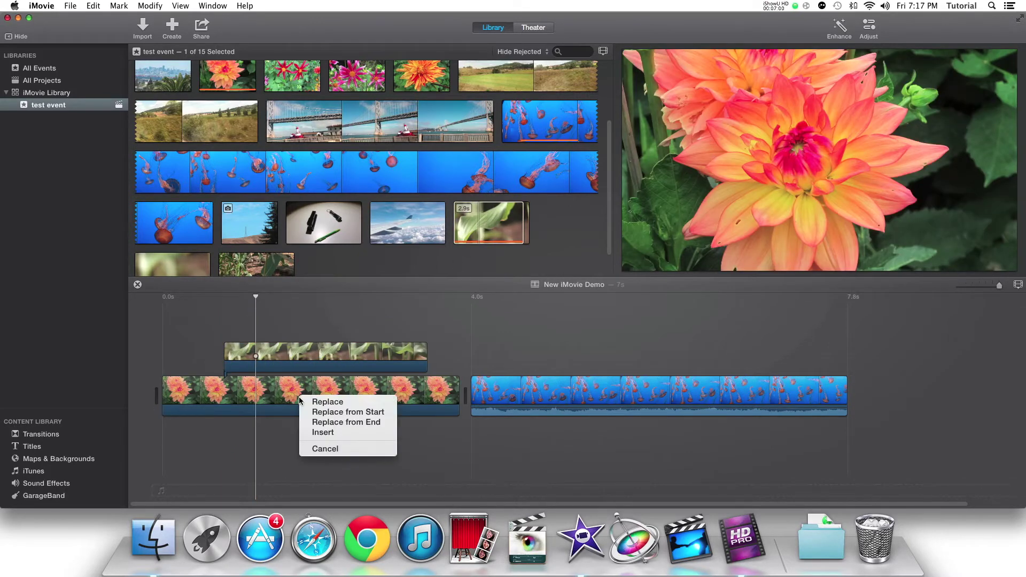
left_click(320, 448)
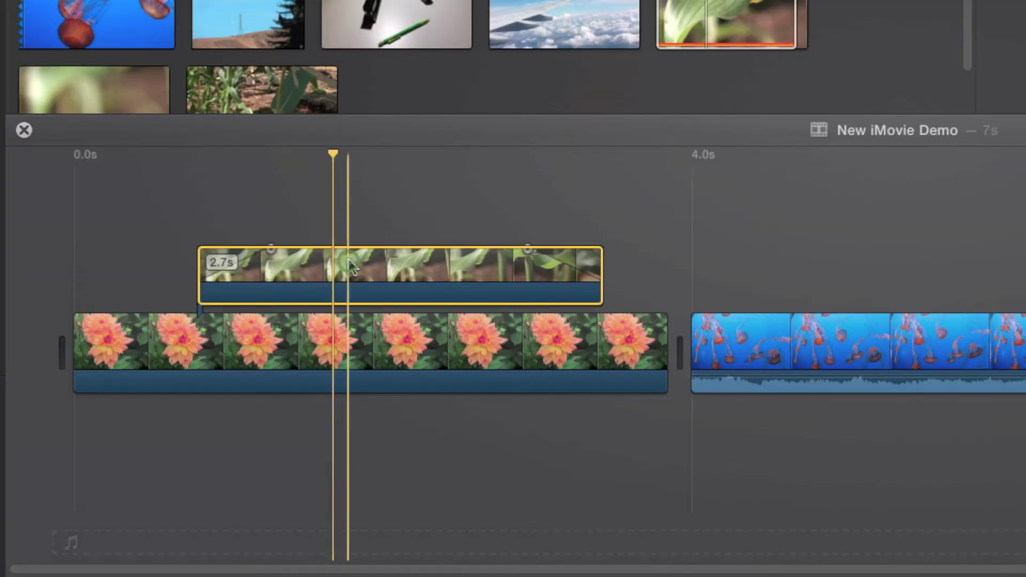
key("alt+slash")
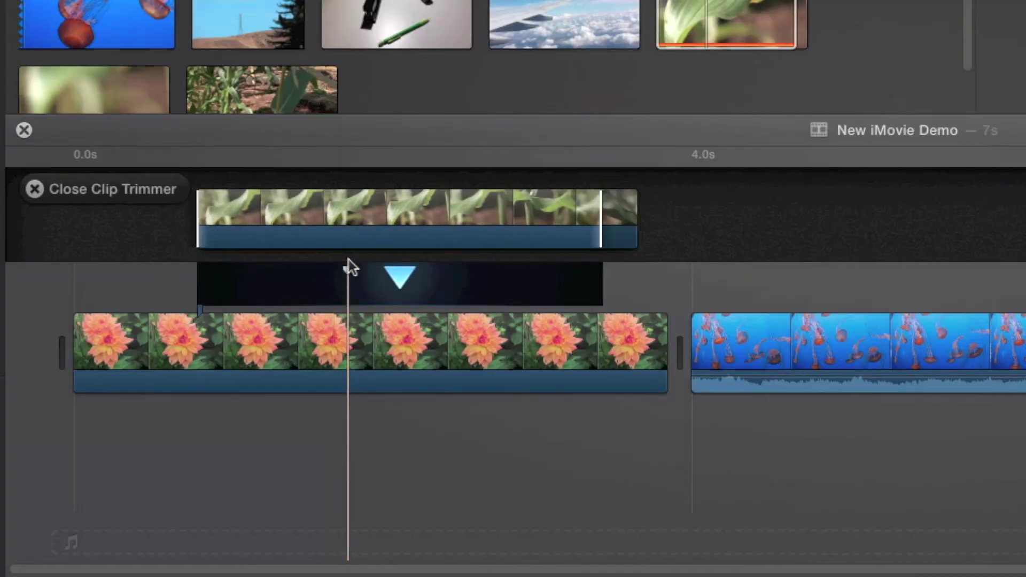
left_click(34, 188)
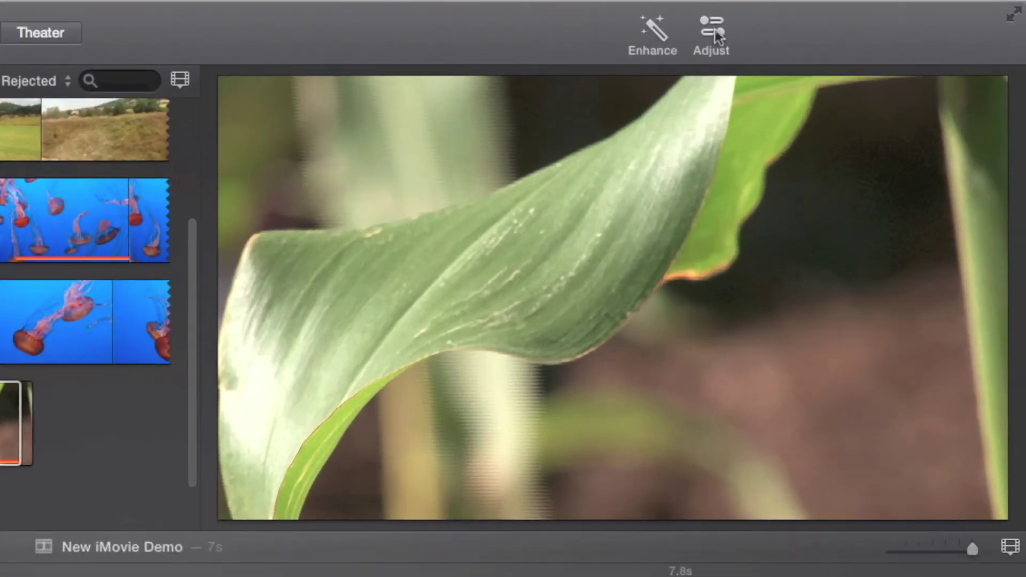
Step: Set the leaf overlay style to Picture in Picture and drag the inset to the top-left corner
left_click(716, 35)
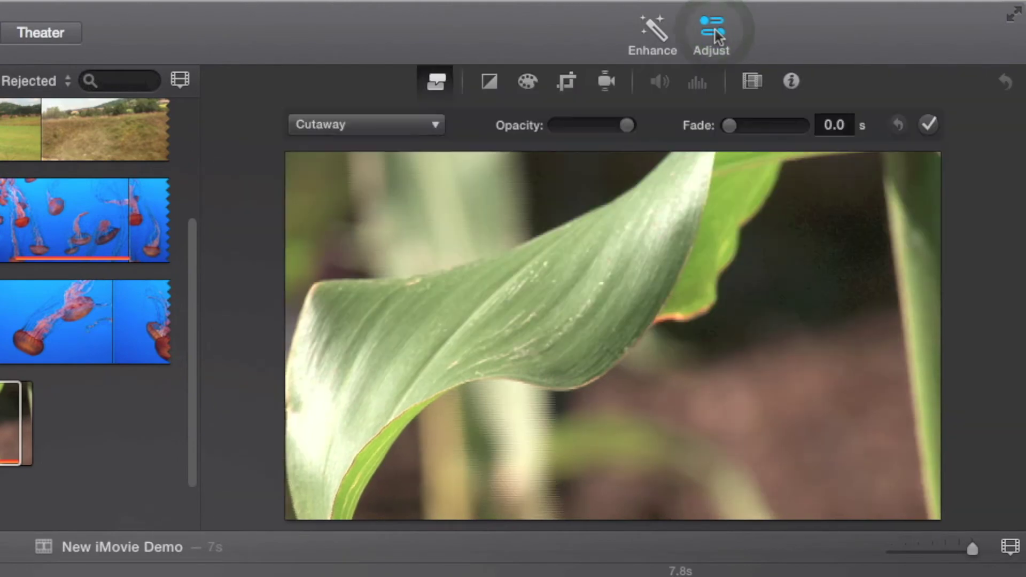
left_click(446, 88)
left_click(444, 85)
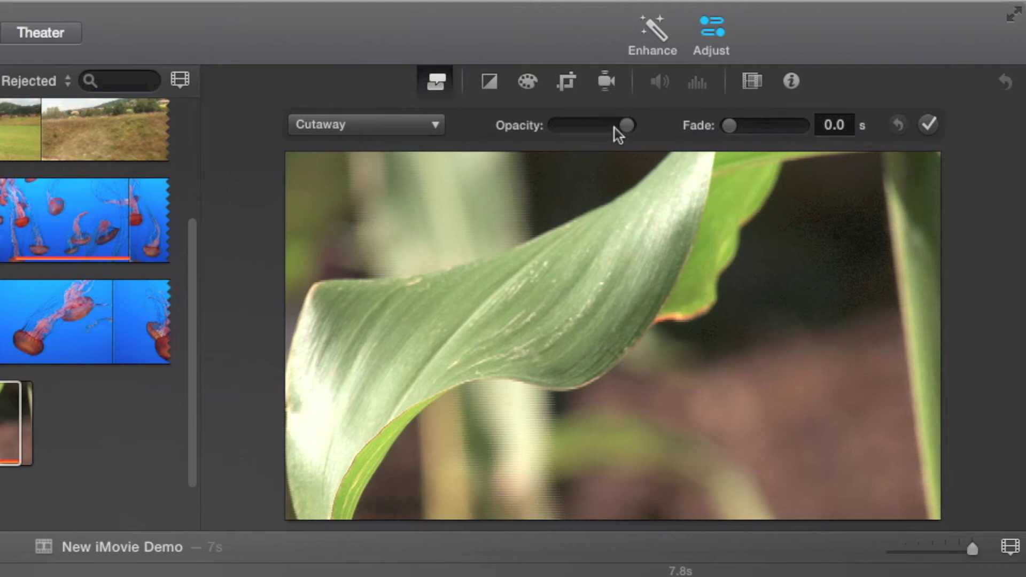
left_click(421, 126)
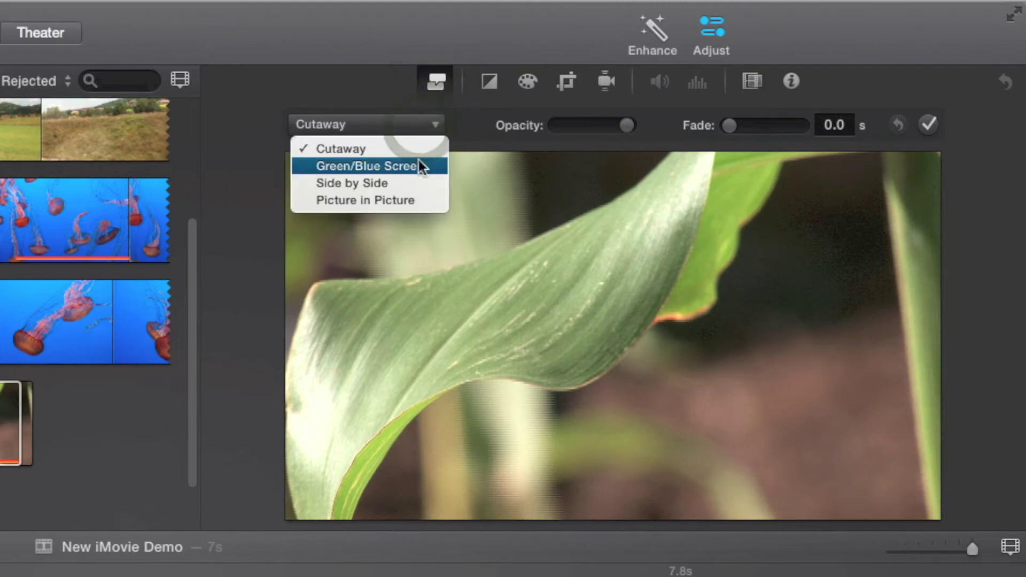
left_click(400, 182)
left_click(396, 127)
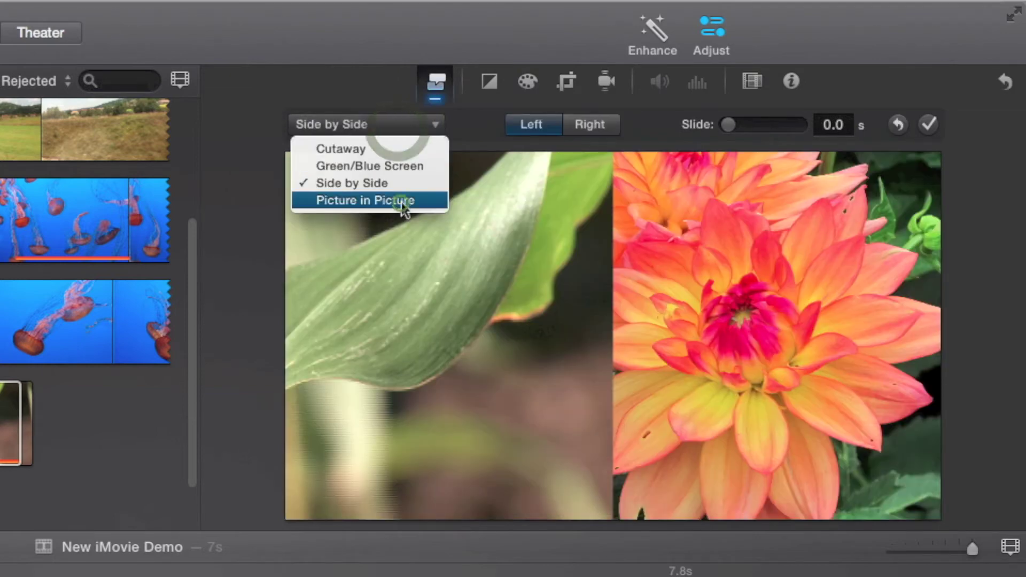
left_click(402, 202)
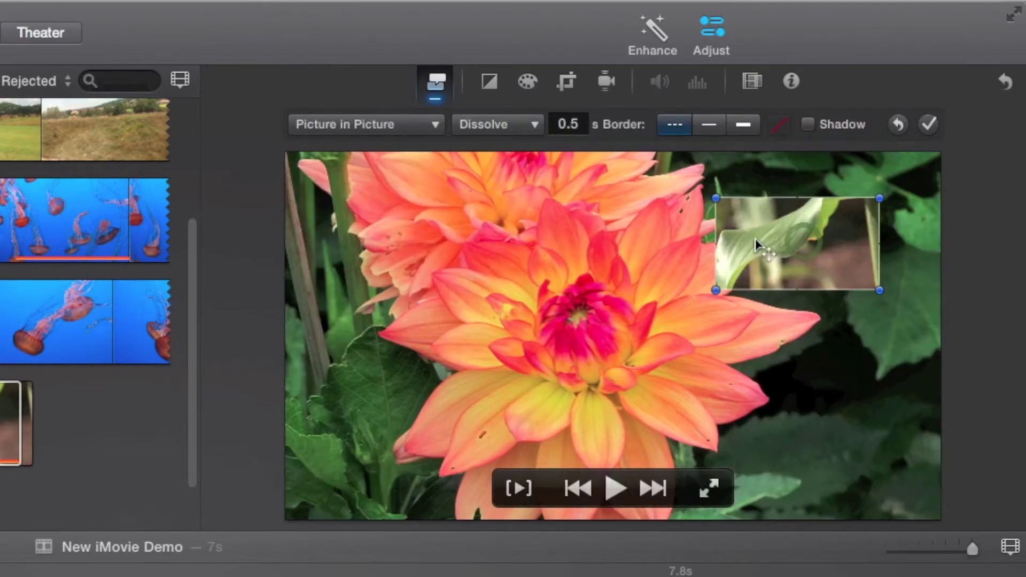
left_click_drag(756, 243, 394, 188)
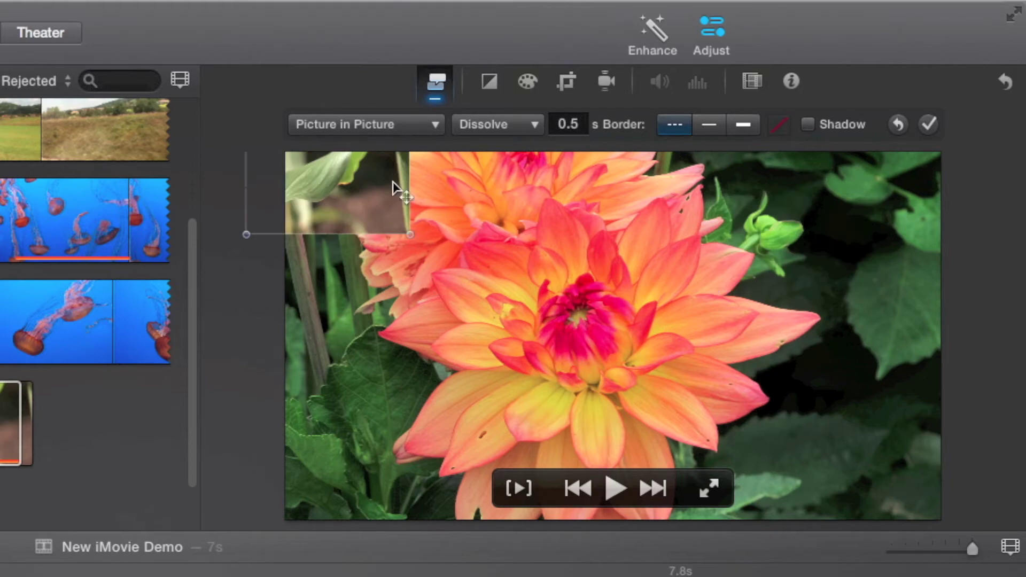
Step: Look through the Color Balance, Color Correction and Stabilization adjustment panels
left_click(488, 82)
left_click(527, 81)
left_click(606, 81)
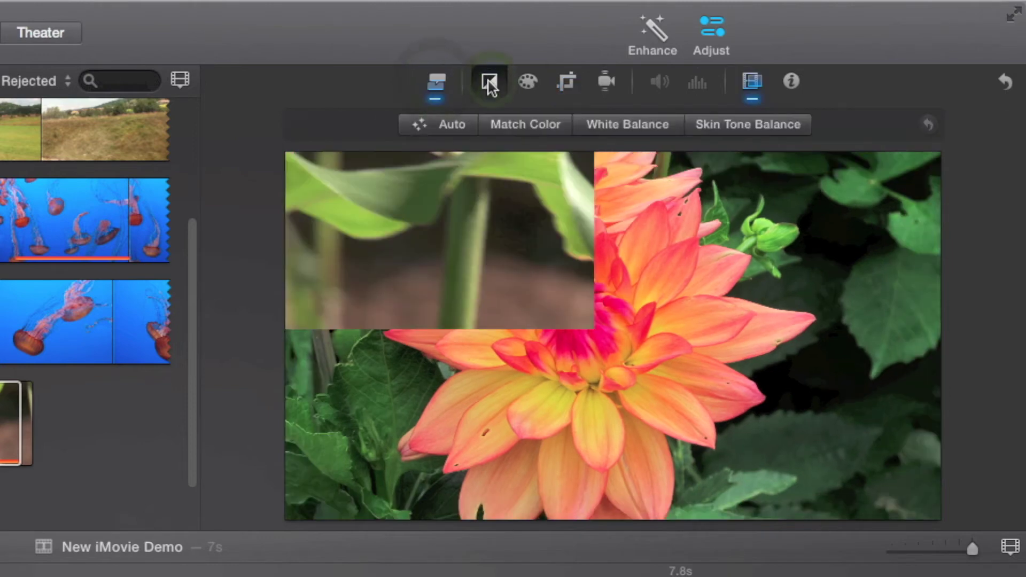
Step: Review the Color Balance, Crop, Color Correction and Stabilization panels, then show the Titles browser
left_click(489, 83)
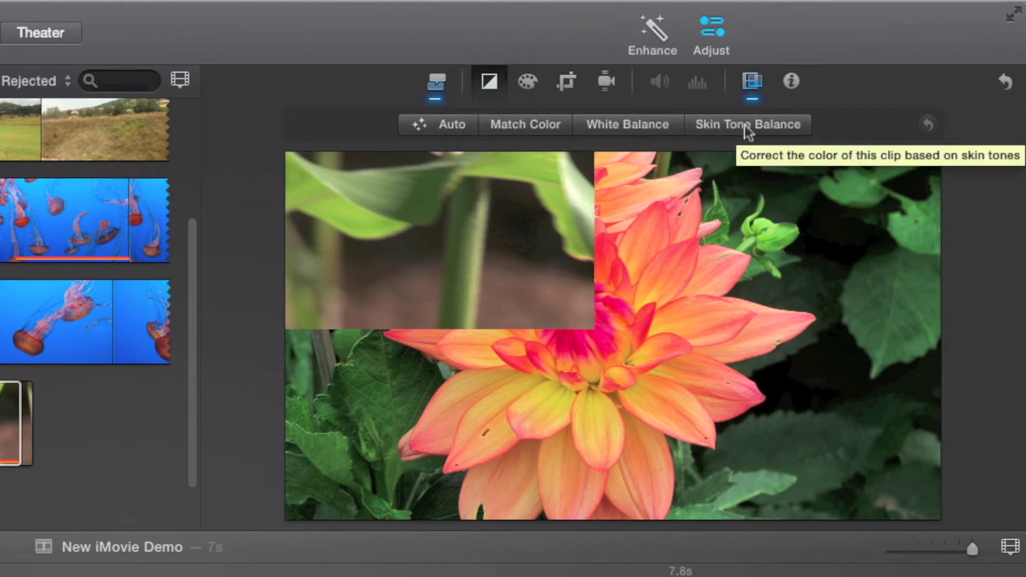
left_click(566, 82)
left_click(528, 83)
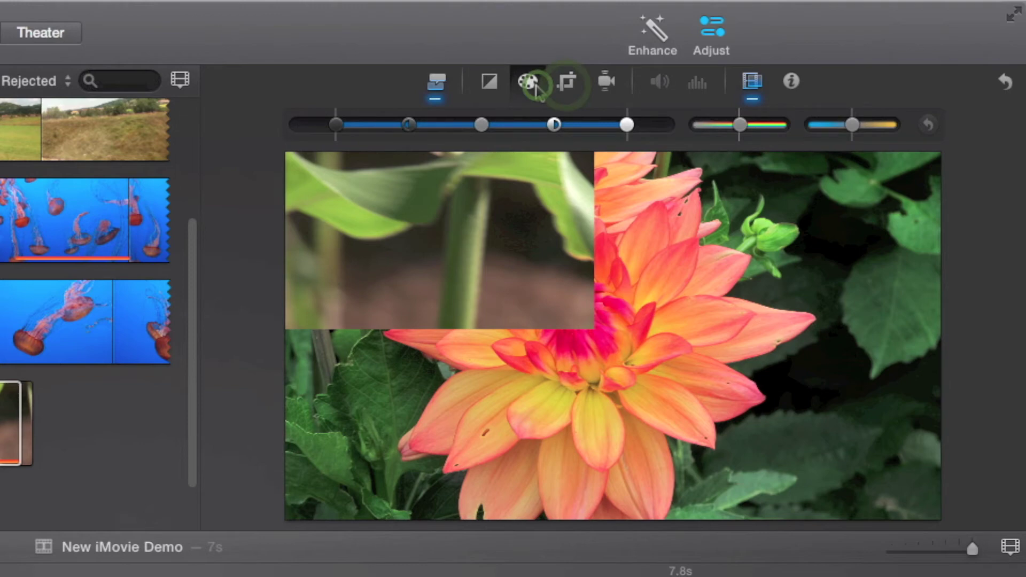
left_click(606, 86)
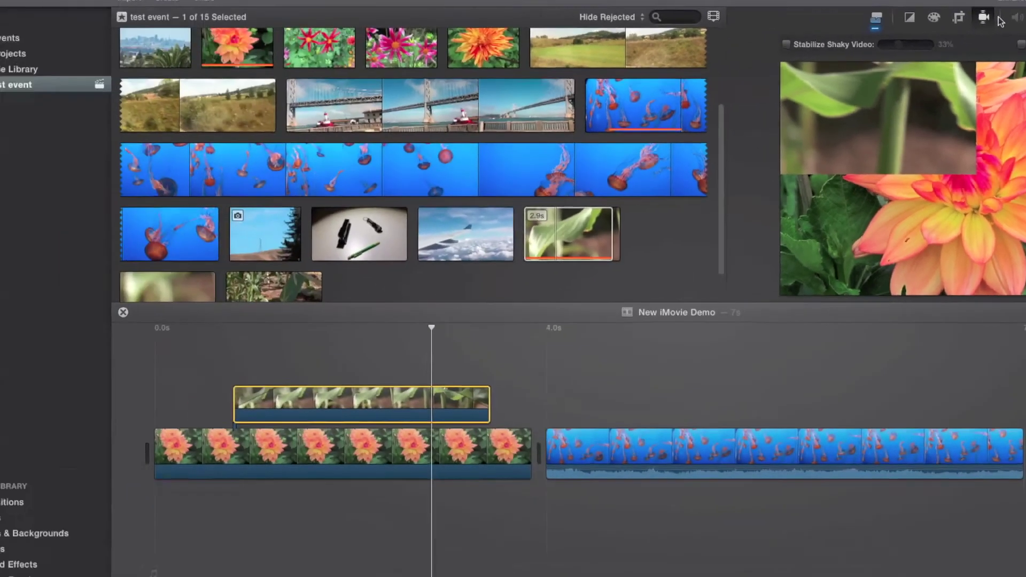
left_click(45, 487)
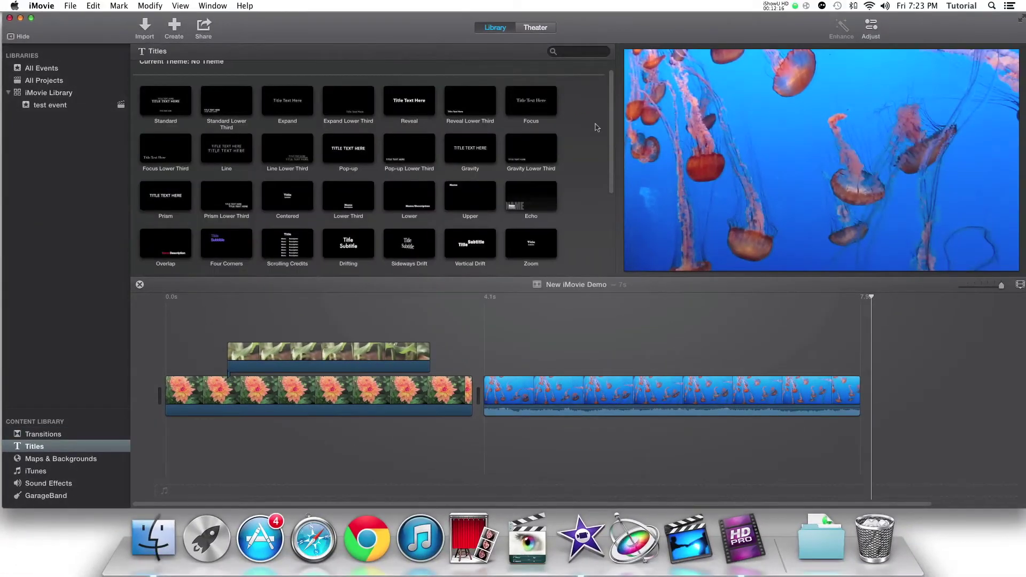
Step: Preview the Pop-up, Standard and Standard Lower Third titles, then switch to Sound Effects
left_click(346, 147)
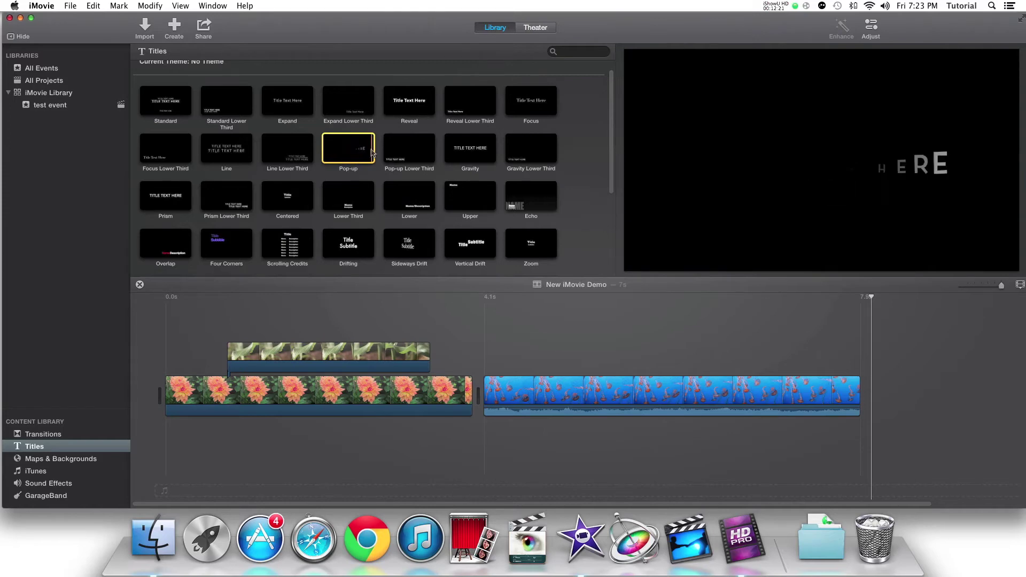
left_click(179, 100)
left_click(206, 97)
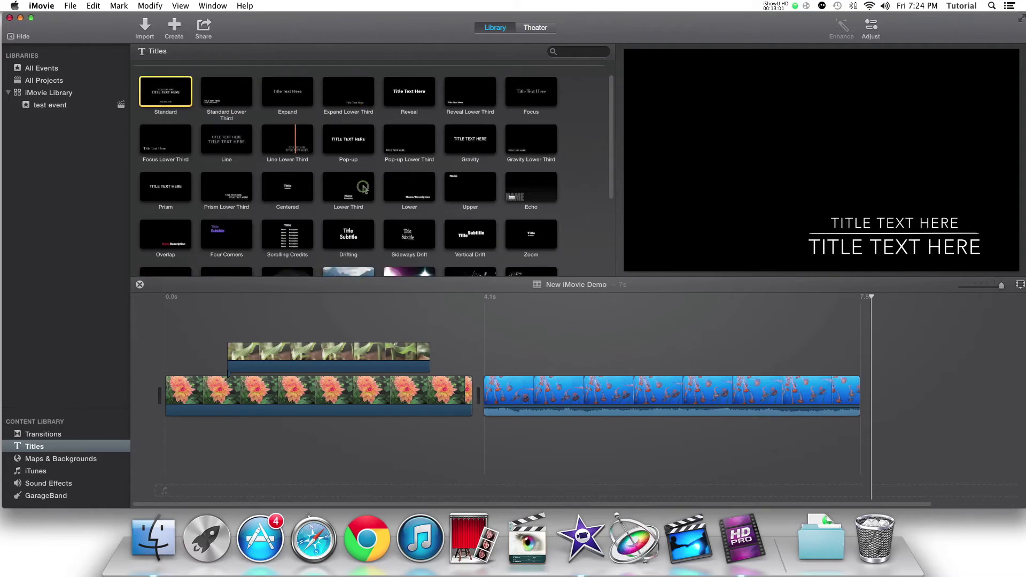
left_click(70, 473)
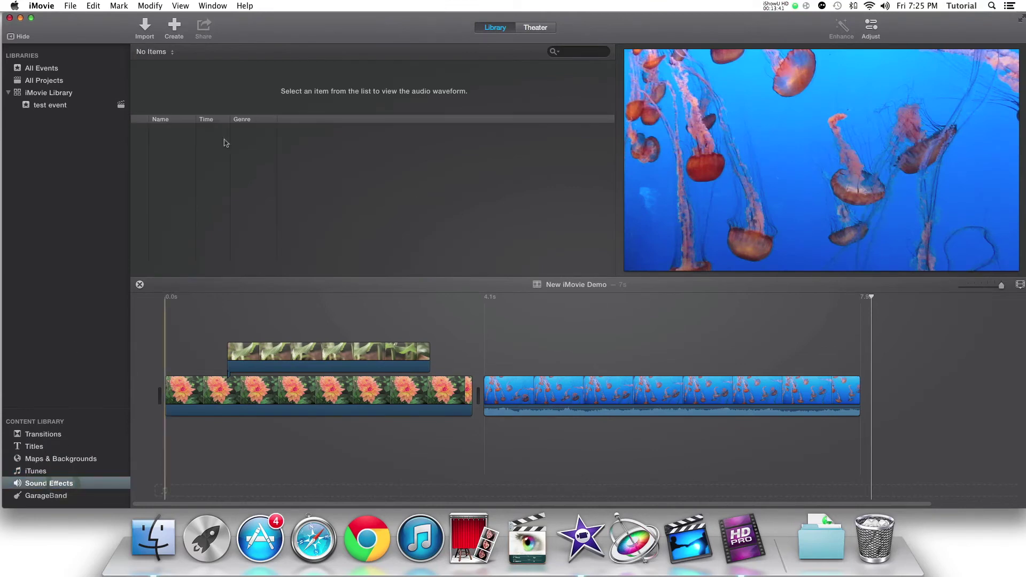
Step: Browse the Sound Effects folder list without changes, then show the test event's 15 clips
key("Down")
key("Up")
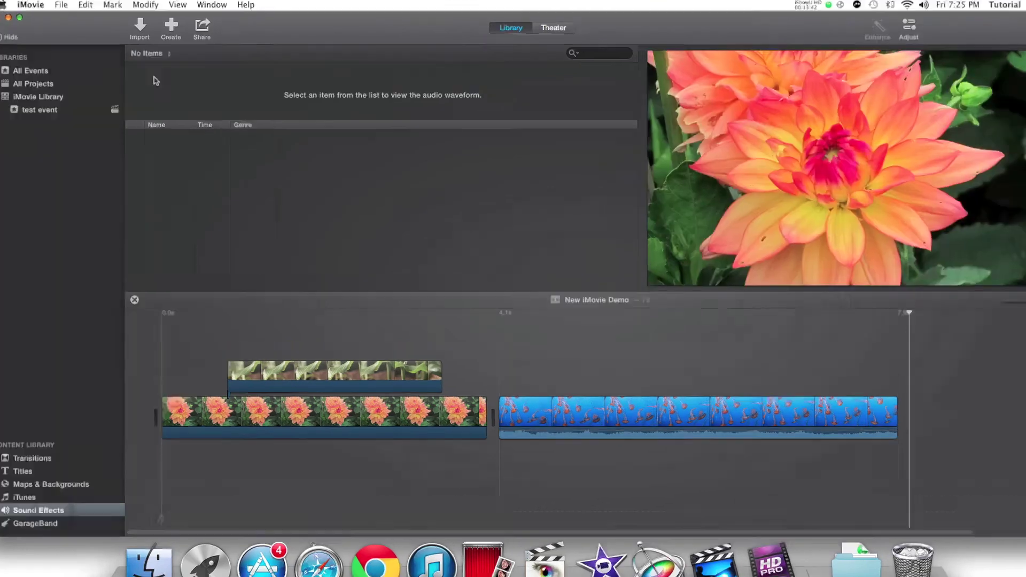
left_click(161, 52)
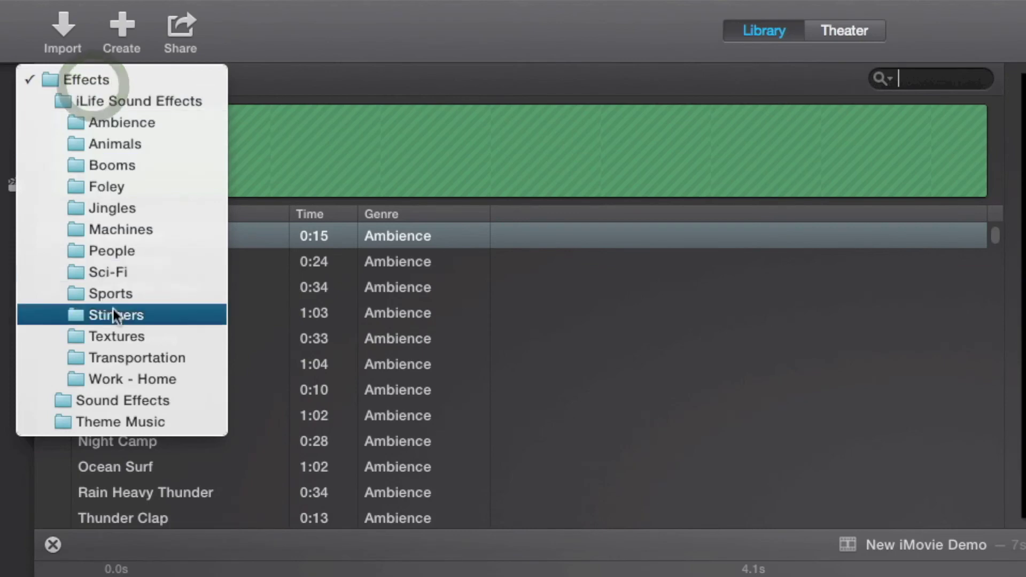
left_click(282, 102)
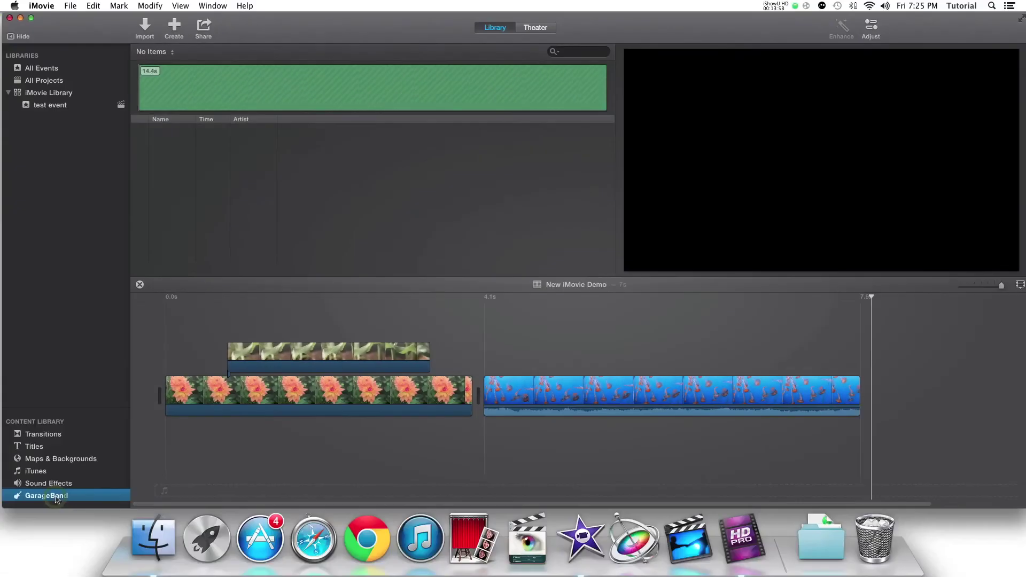
left_click(121, 104)
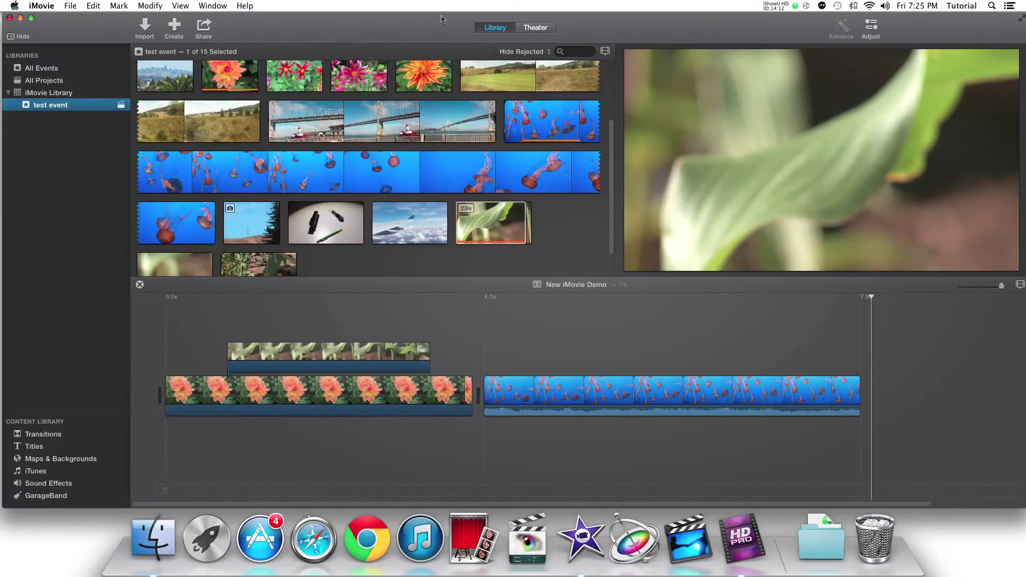
Step: View Theater, then bring up the Share destinations such as Email, YouTube, Vimeo and File
left_click(529, 28)
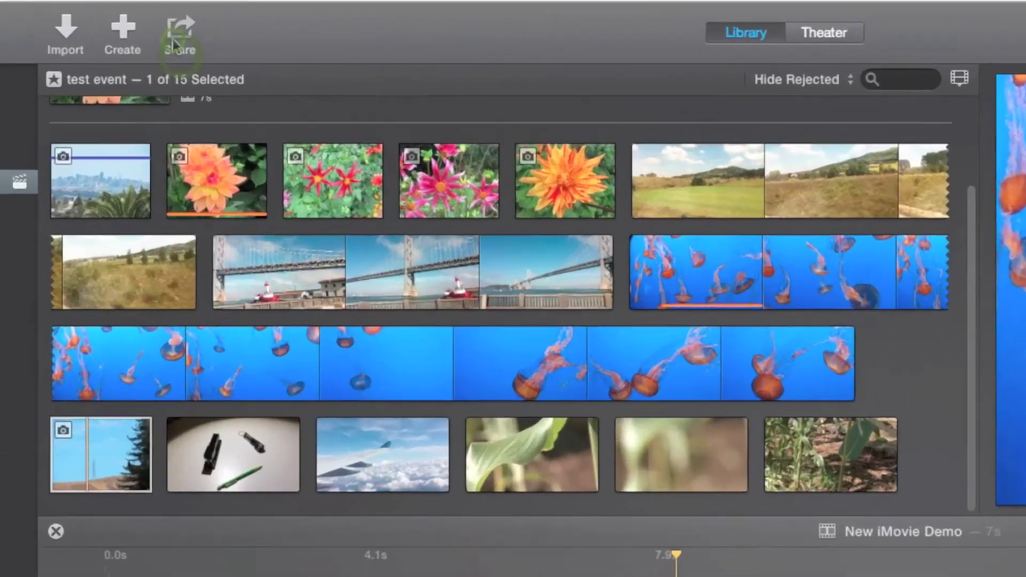
left_click(201, 30)
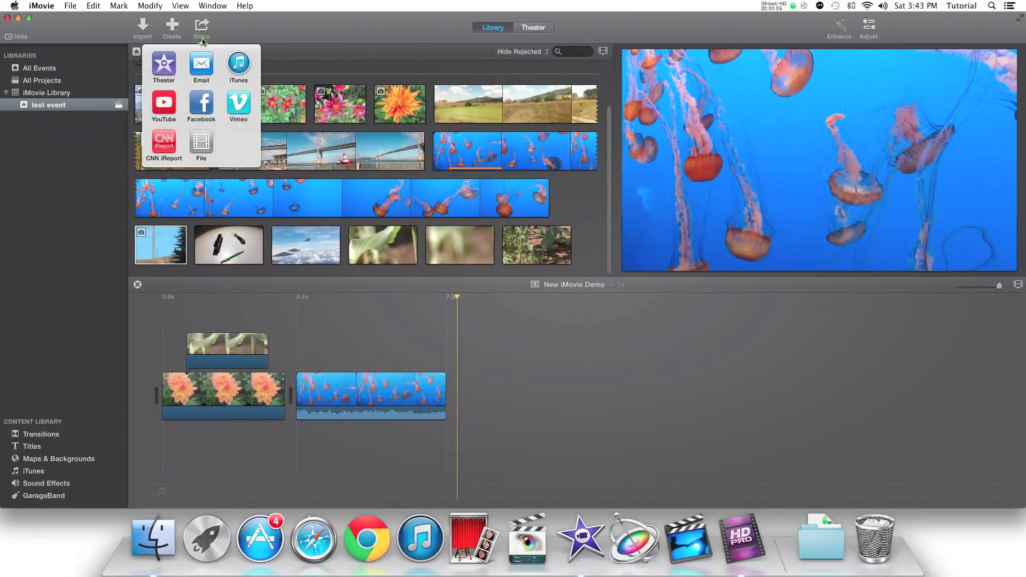
Step: Dismiss the Share popover, leaving the test event clips and New iMovie Demo timeline visible
left_click(681, 255)
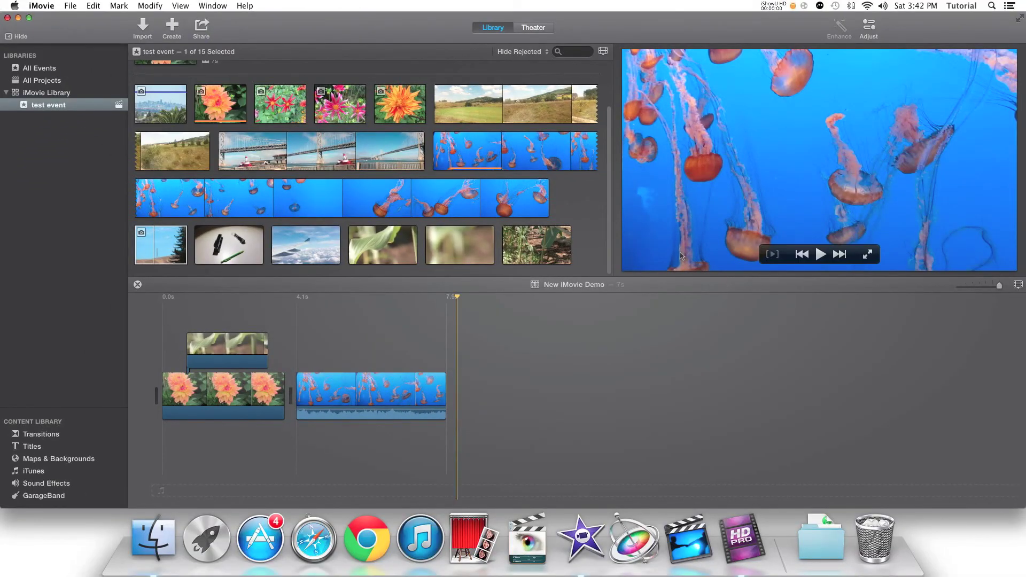